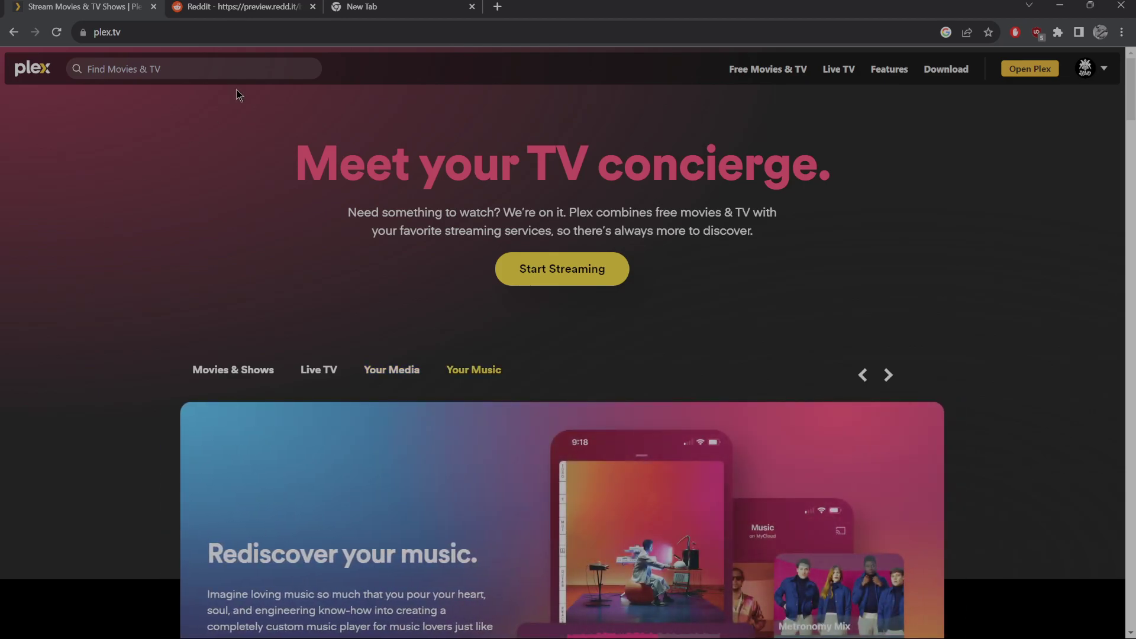
# Show the Reddit screenshot of the 'SHIELD Android TV' server-unreachable error
pyautogui.click(273, 14)
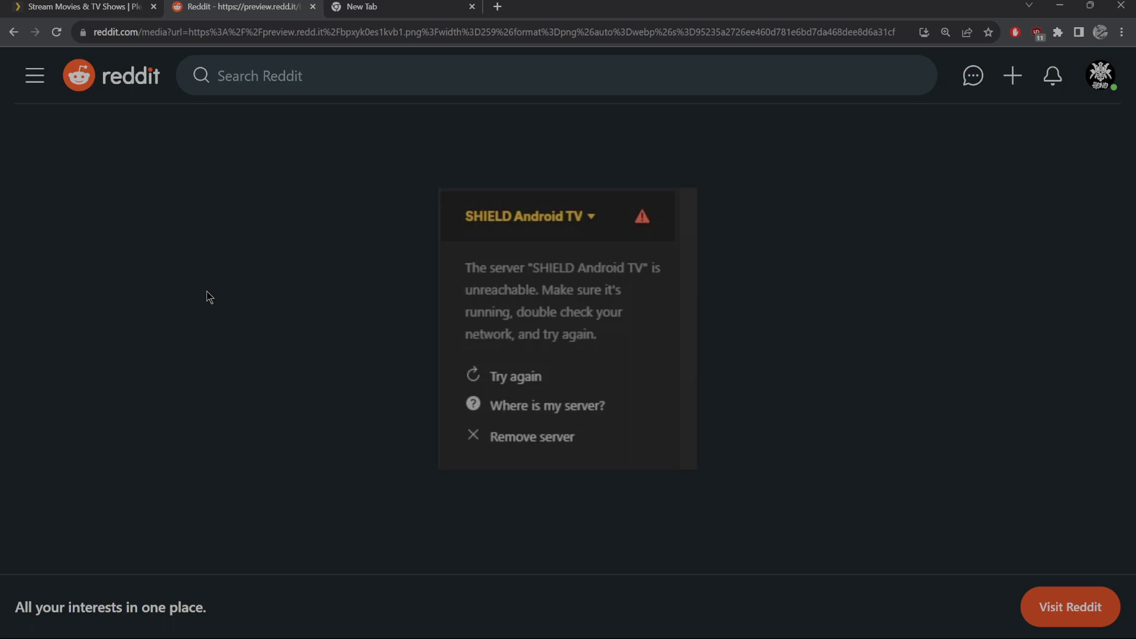
# Load 192.168.1.128:32400 in a new tab to reach the Plex Select User screen
pyautogui.click(361, 6)
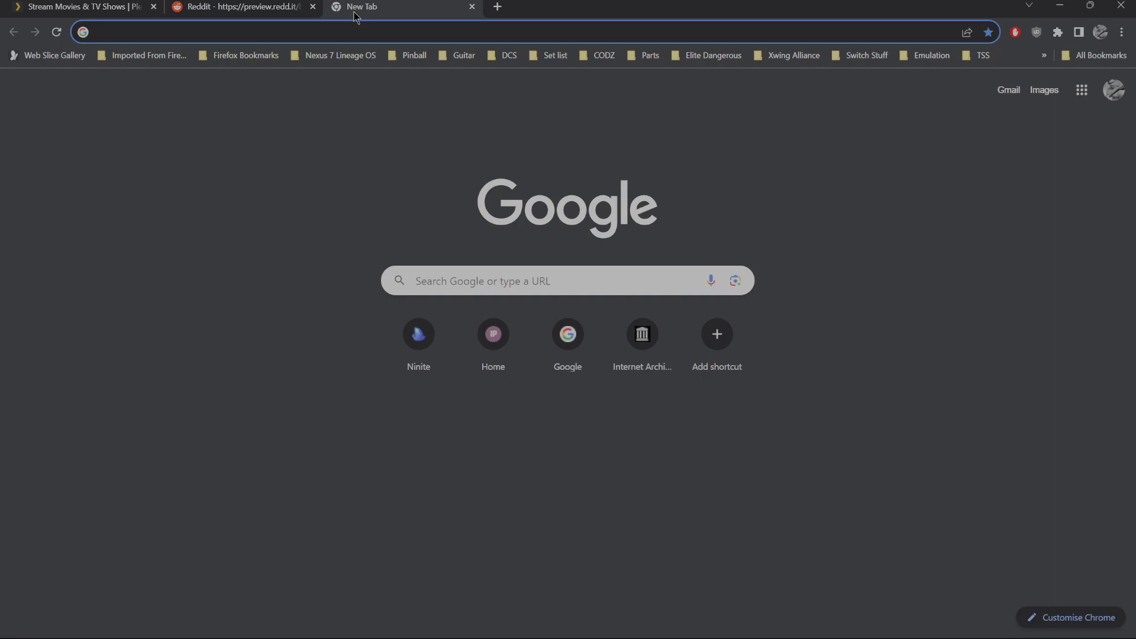
pyautogui.write('192.168.')
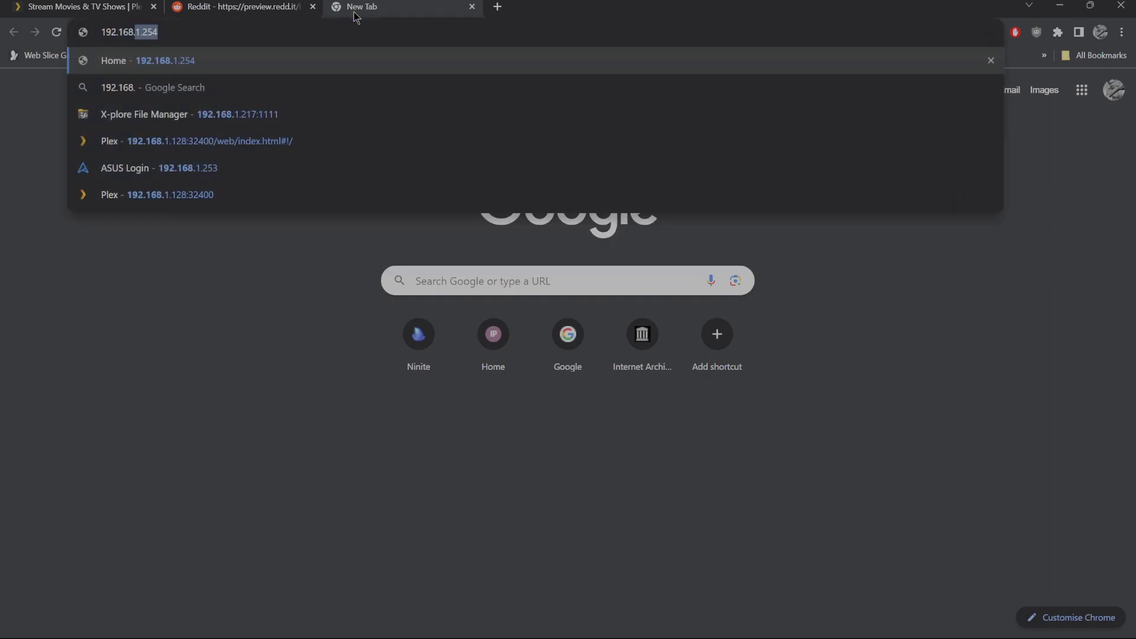
pyautogui.write('1.128')
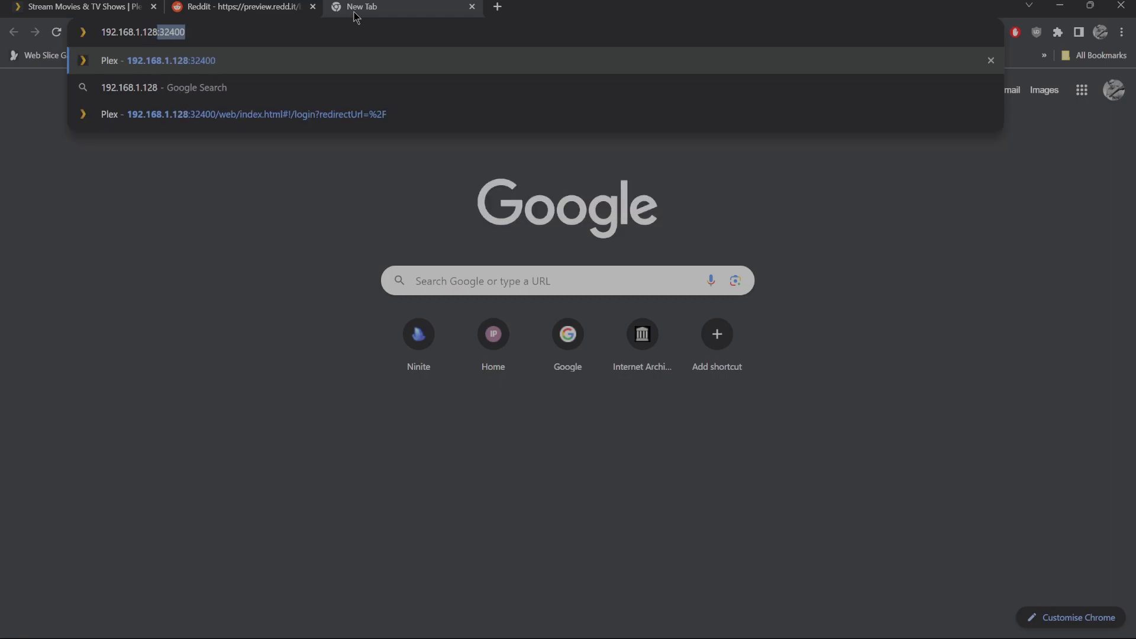
pyautogui.write(':')
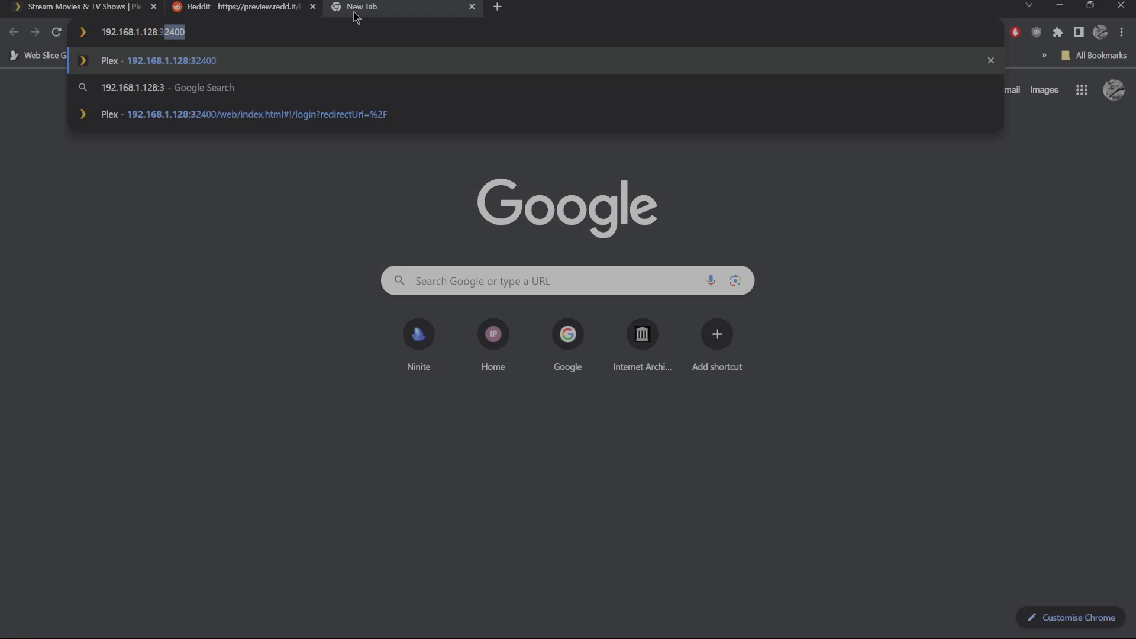
pyautogui.write('32400')
pyautogui.press('Return')
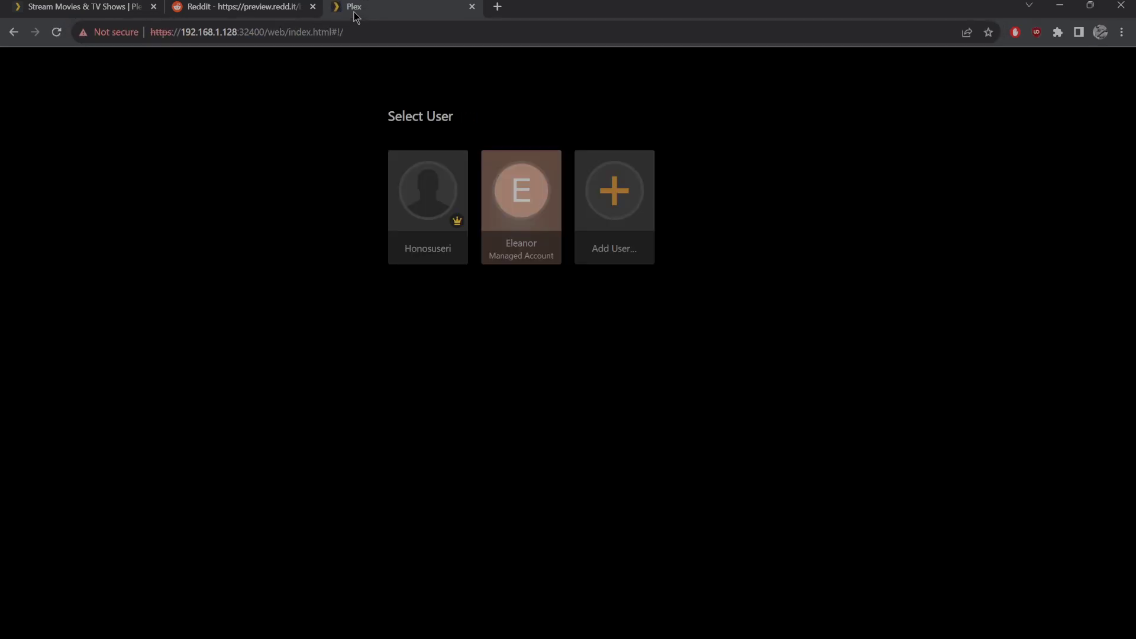
# Sign in as the owner user and expand the settings server list (Hono STV Pro, Hono-one)
pyautogui.click(427, 191)
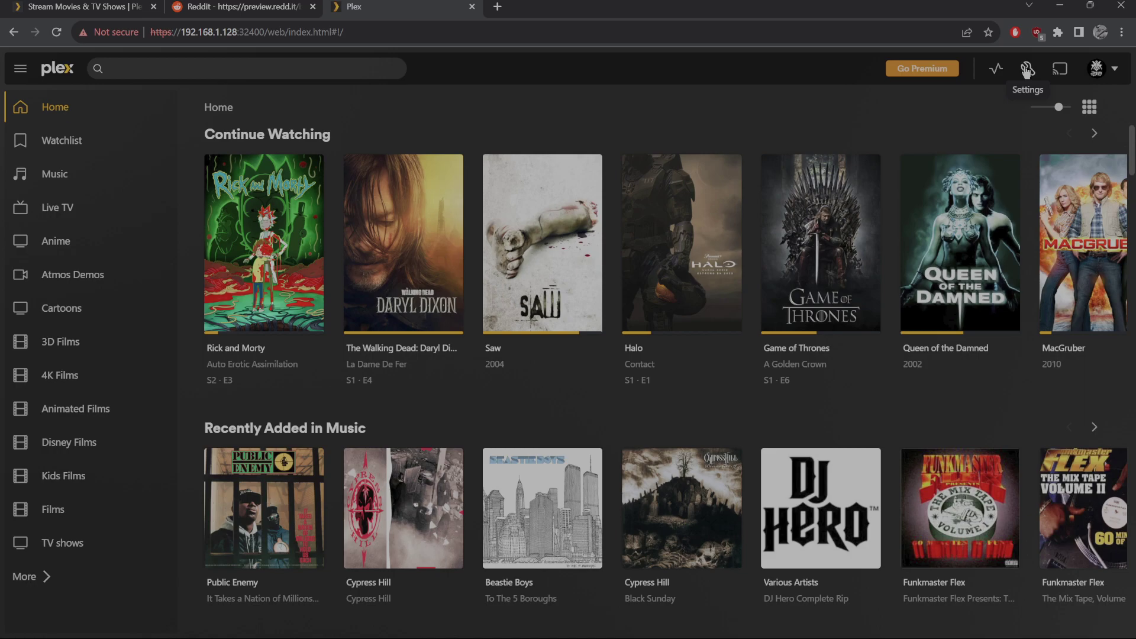
pyautogui.click(1028, 69)
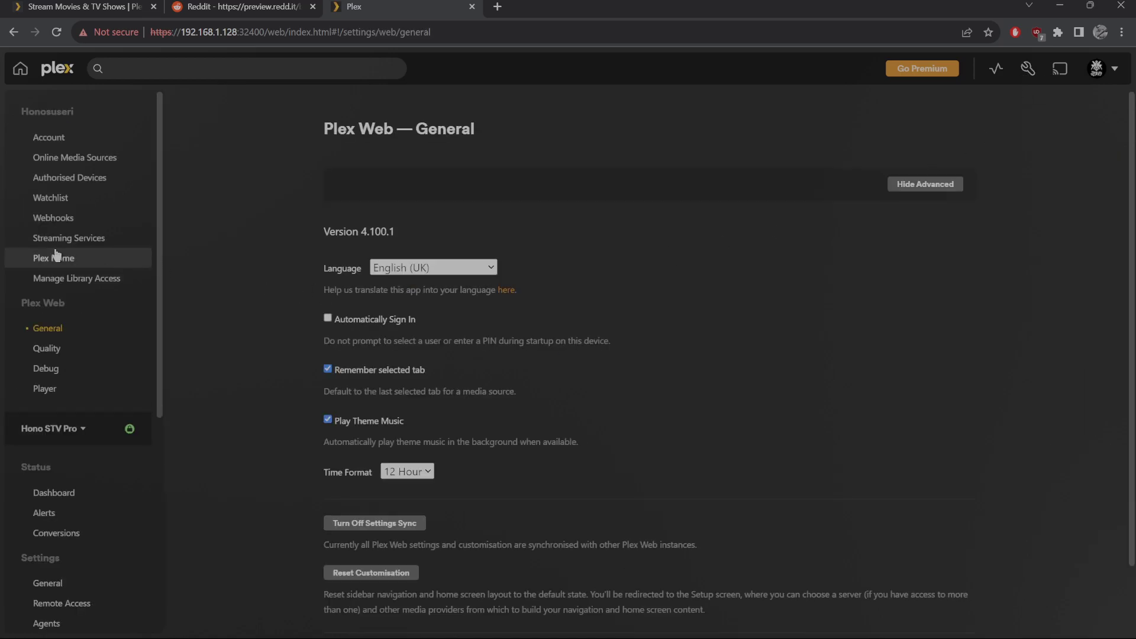
pyautogui.scroll(-2, 53, 294)
pyautogui.click(62, 364)
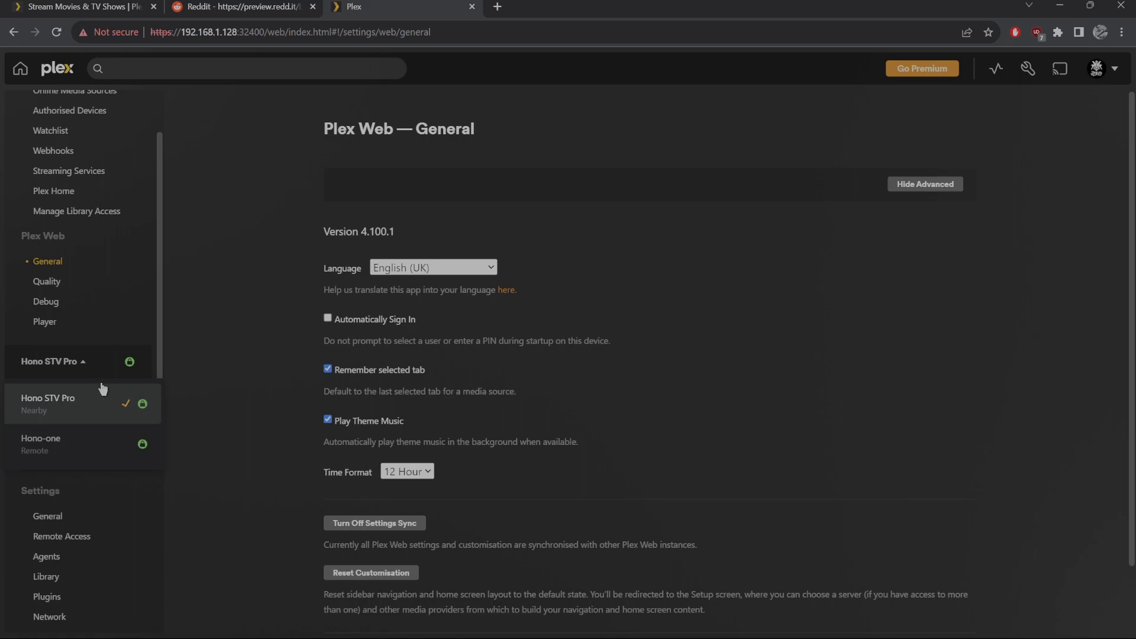
# Change Hono STV Pro's Network setting Secure connections from Required to Preferred and save
pyautogui.click(63, 401)
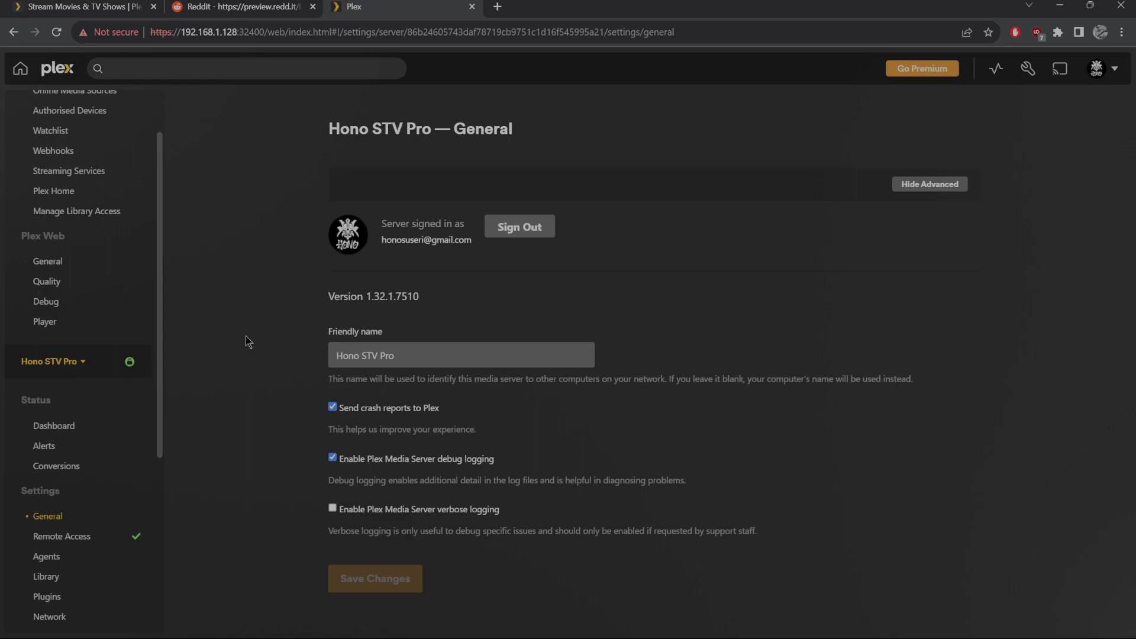
pyautogui.scroll(-3, 55, 373)
pyautogui.scroll(-3, 56, 390)
pyautogui.scroll(-2, 56, 401)
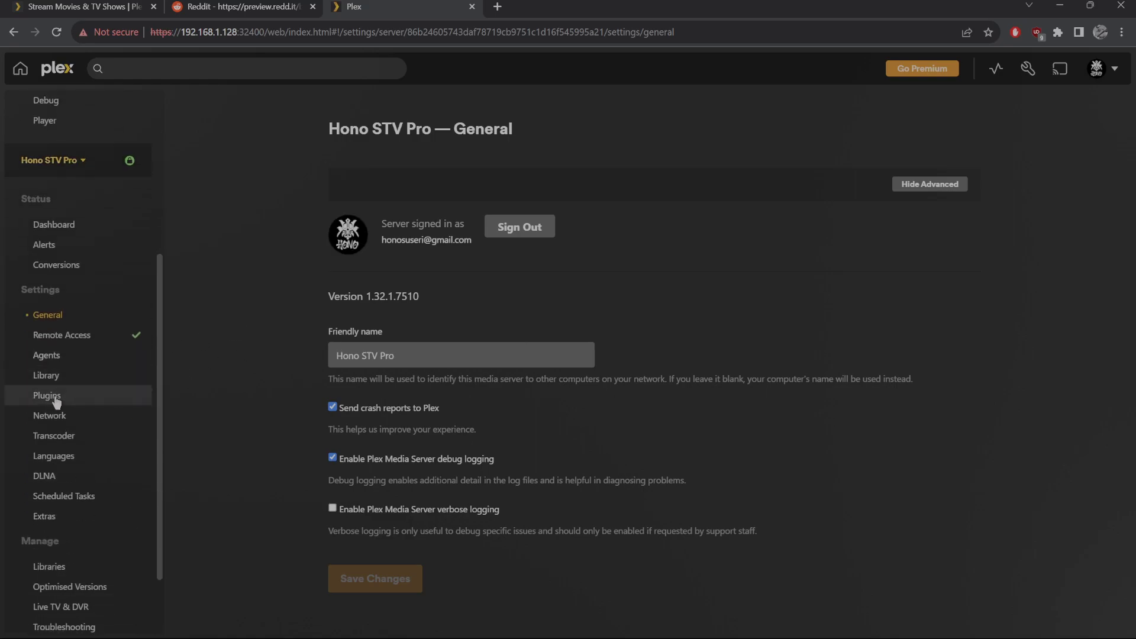
pyautogui.click(50, 416)
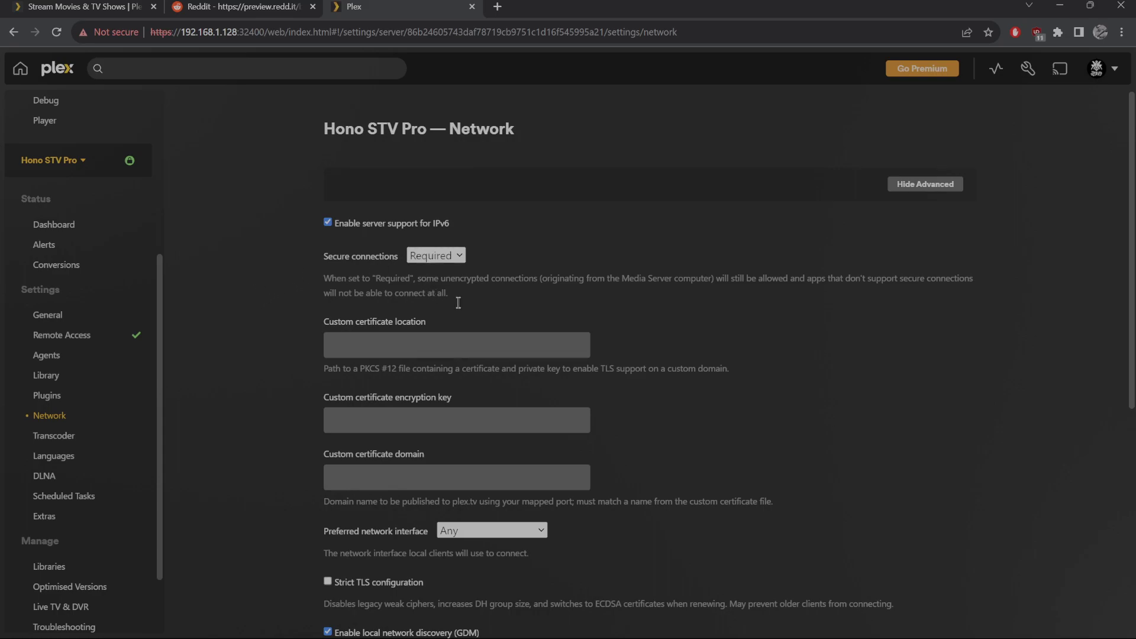
pyautogui.scroll(-4, 682, 390)
pyautogui.scroll(-1, 682, 390)
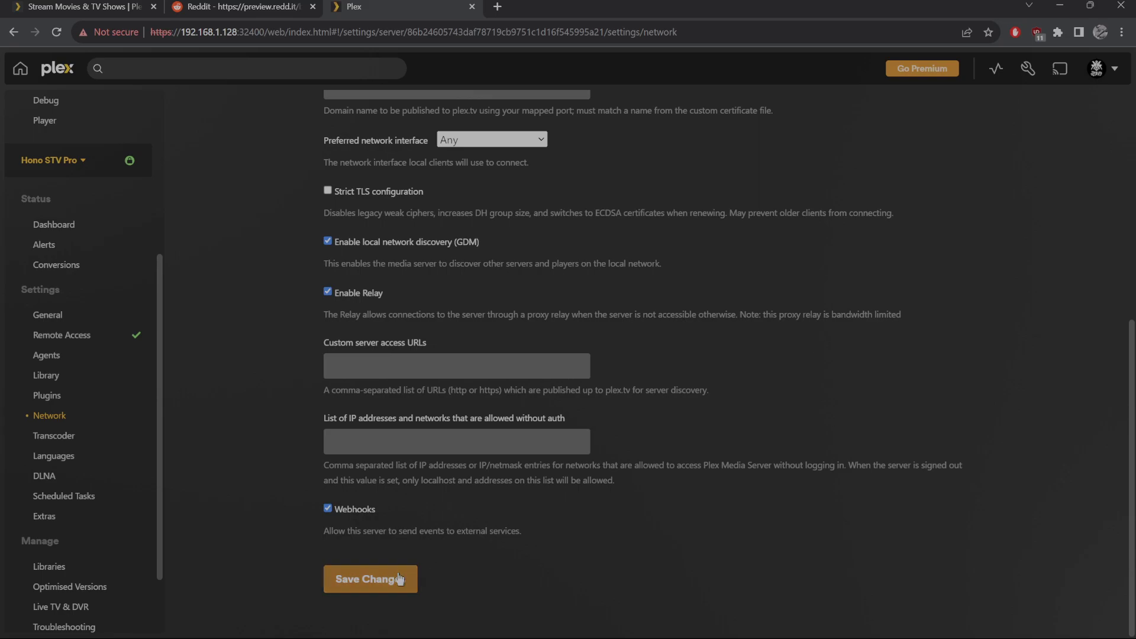
pyautogui.click(371, 578)
pyautogui.scroll(2, 544, 551)
pyautogui.scroll(3, 543, 551)
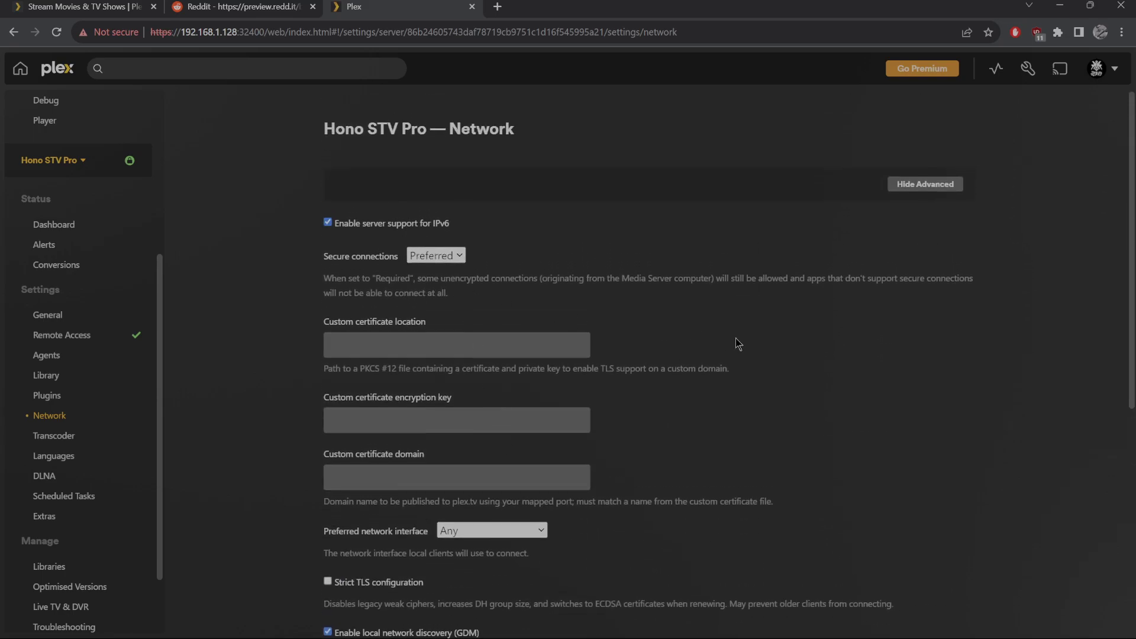
pyautogui.scroll(-3, 735, 338)
pyautogui.scroll(-3, 734, 340)
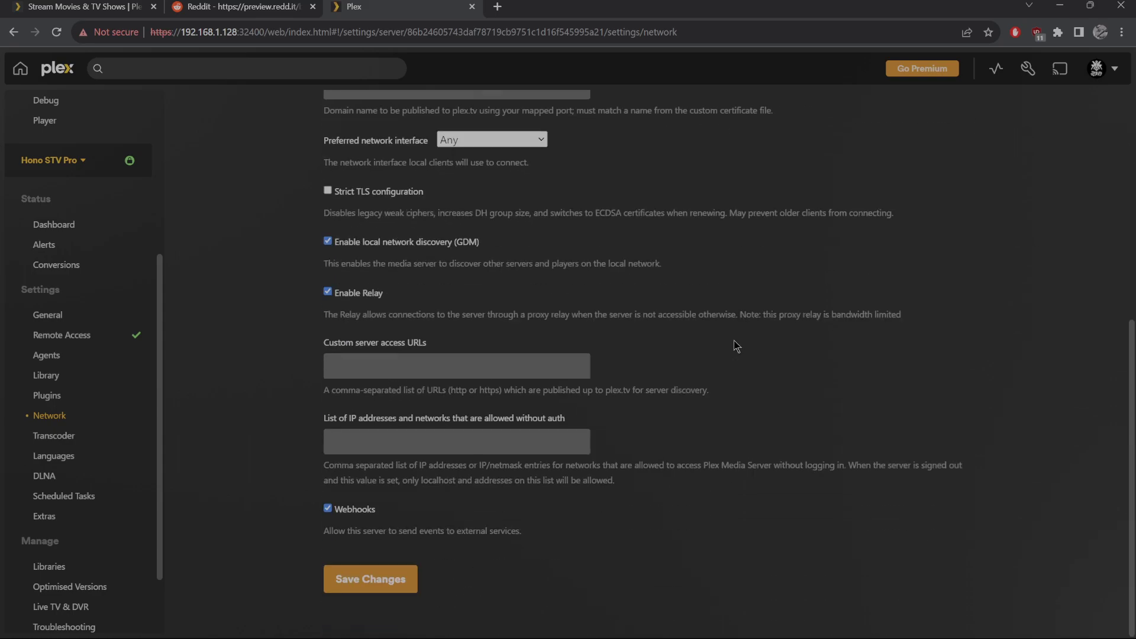
pyautogui.click(389, 581)
pyautogui.scroll(3, 543, 555)
pyautogui.scroll(3, 545, 555)
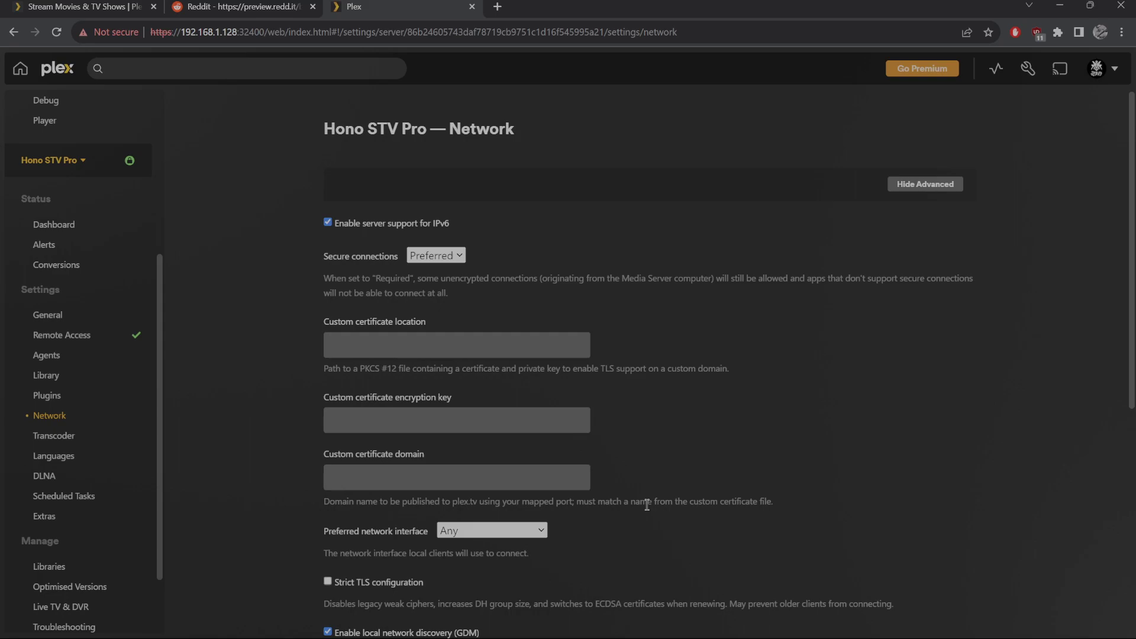
# Replace the local Plex tab with plex.tv/web and enter as the owner user
pyautogui.click(472, 7)
pyautogui.click(342, 7)
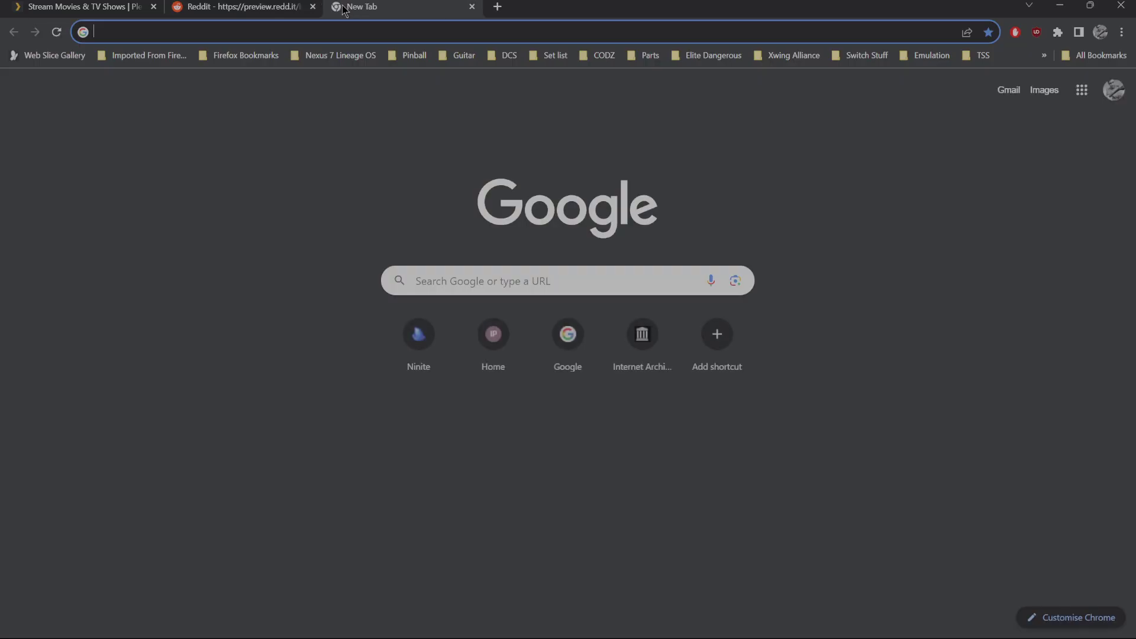
pyautogui.write('plex.')
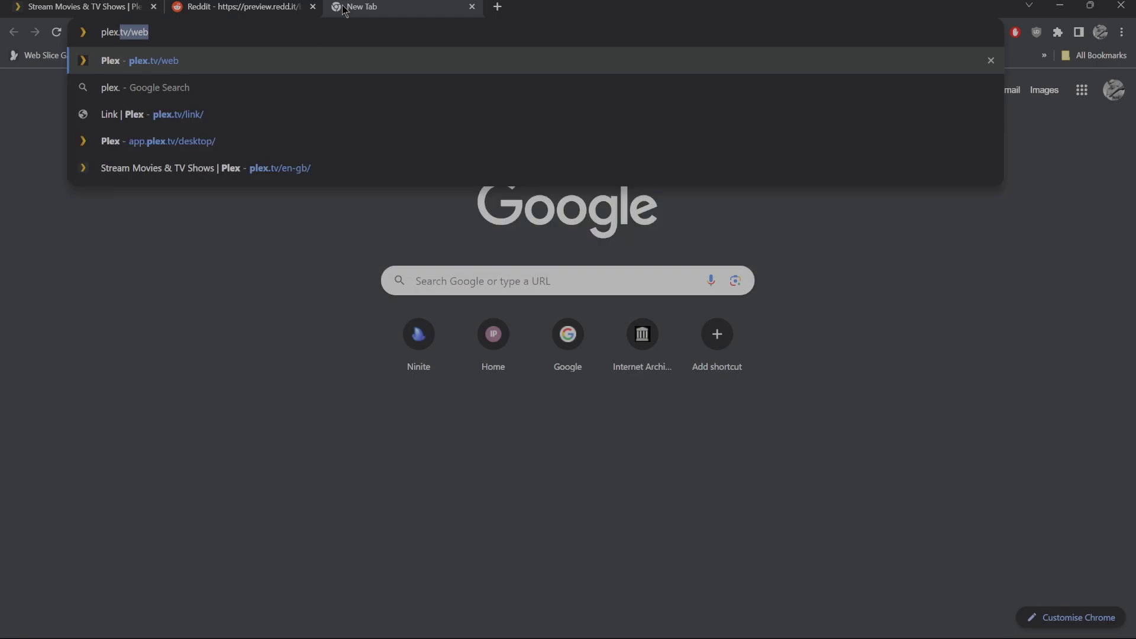
pyautogui.write('tv/web')
pyautogui.press('Return')
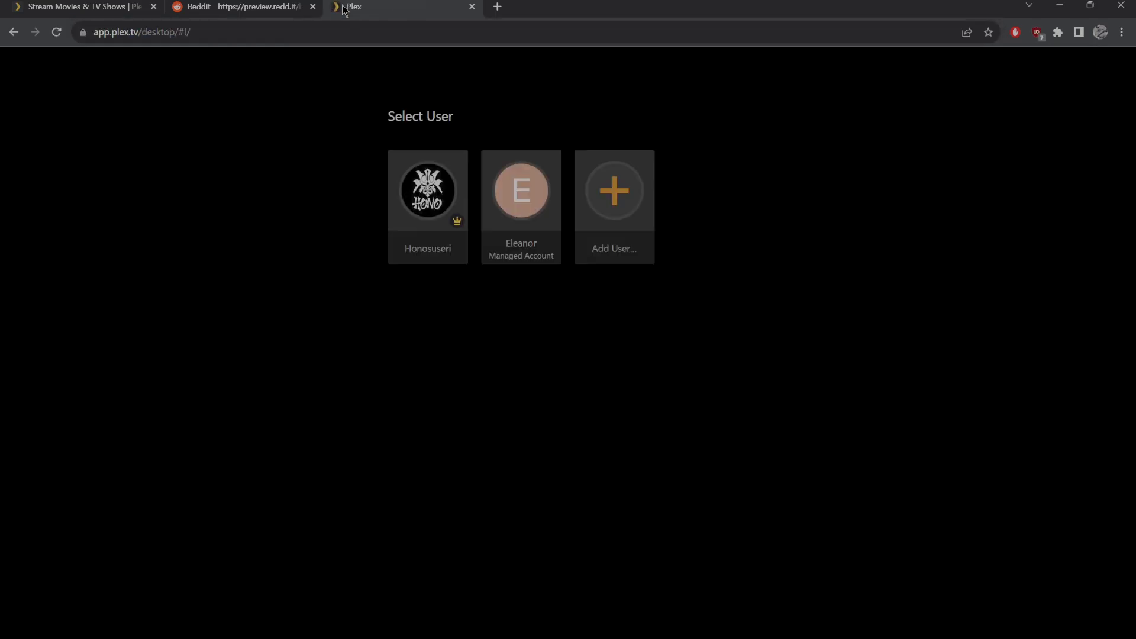
pyautogui.click(428, 195)
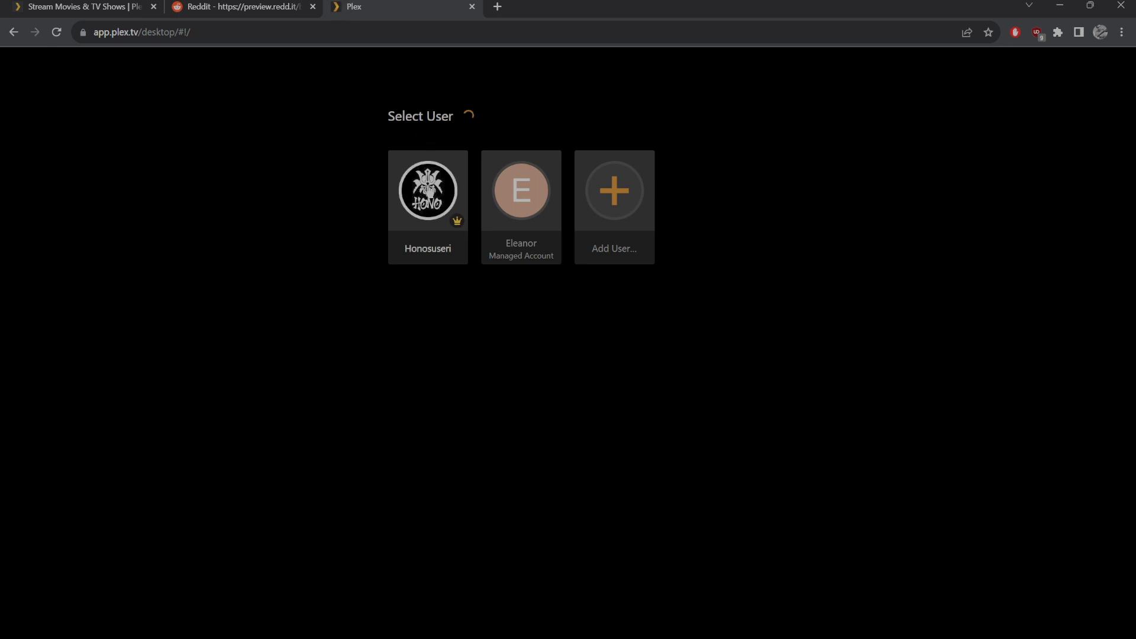
pyautogui.moveTo(89, 240)
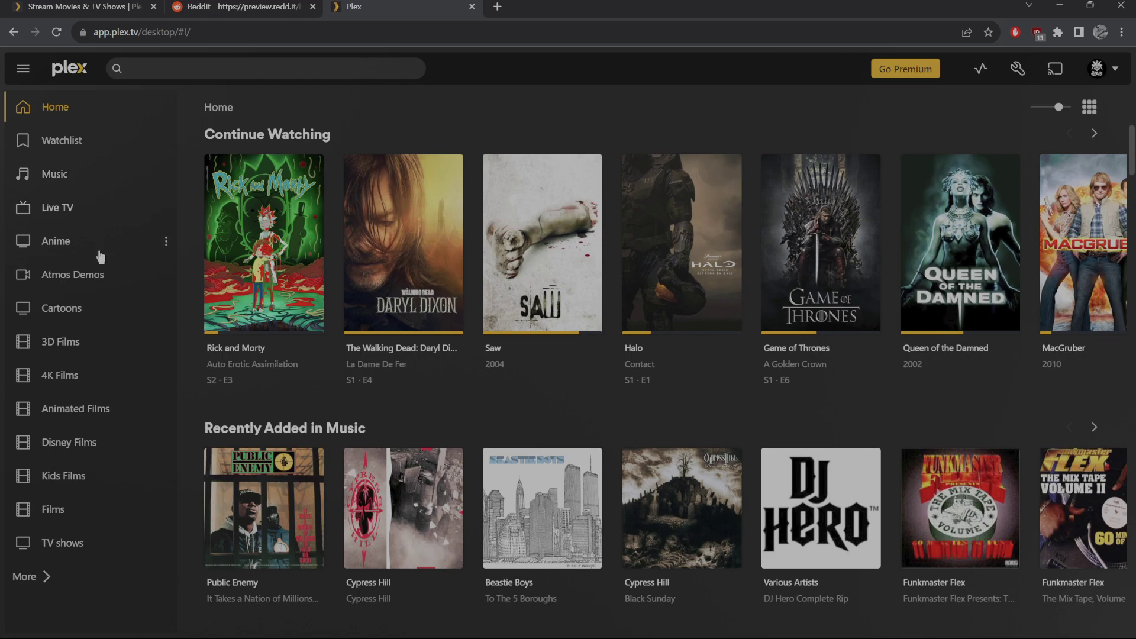
pyautogui.click(72, 515)
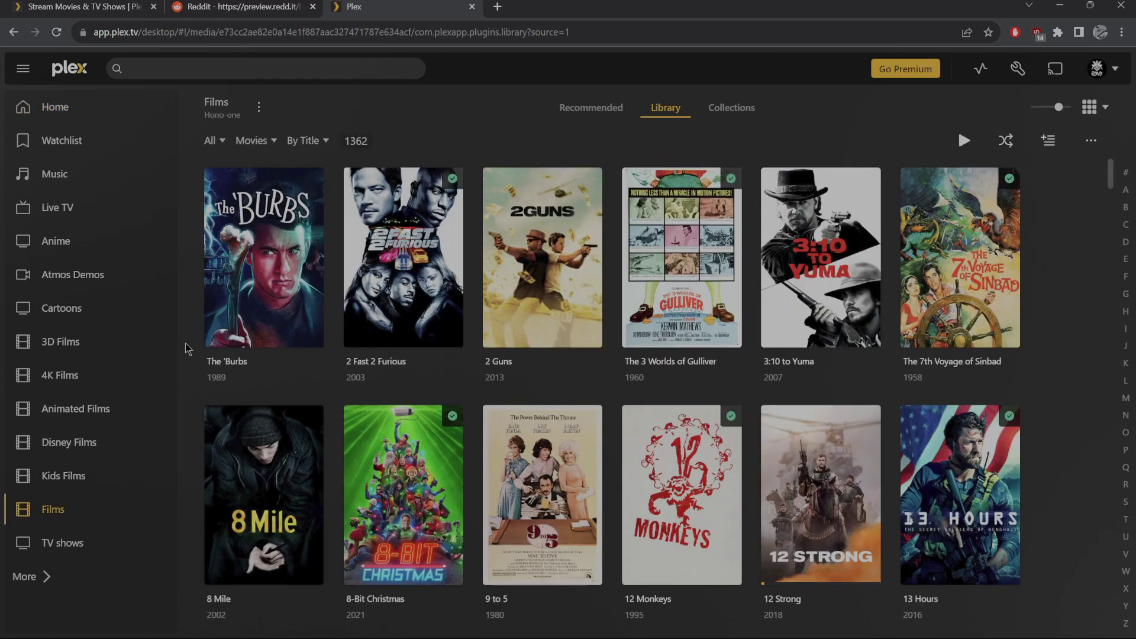